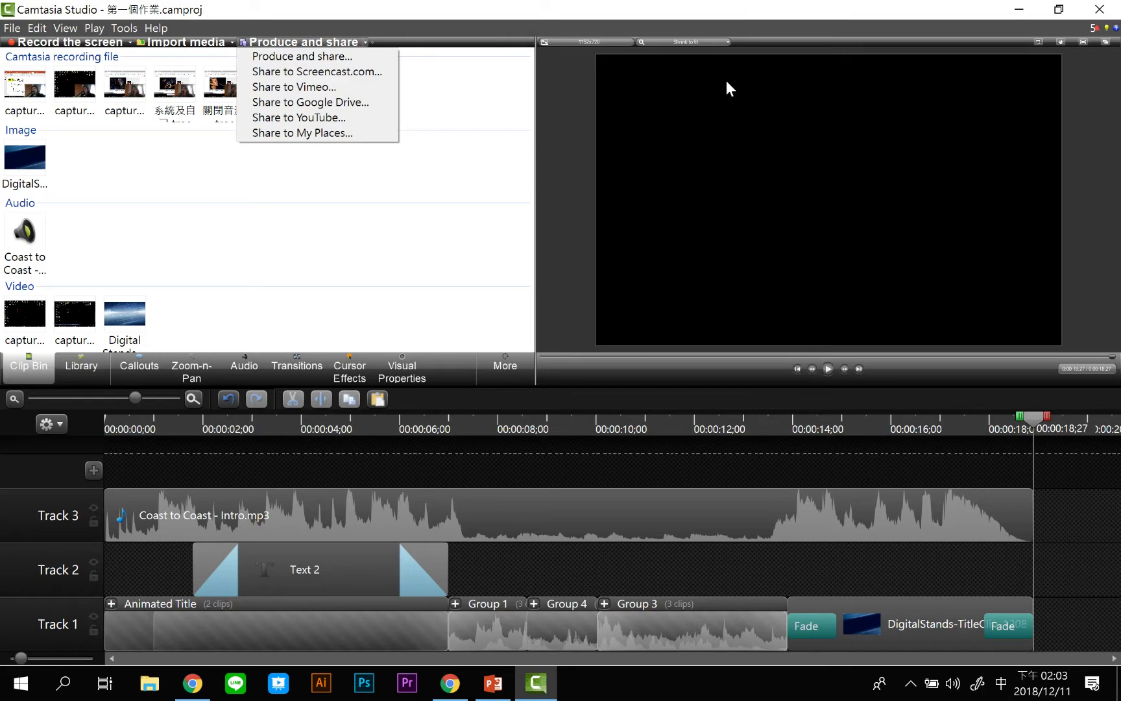
Step: Start the Produce and share command and open the wizard's list of production presets
{"action": "key", "text": "Down"}
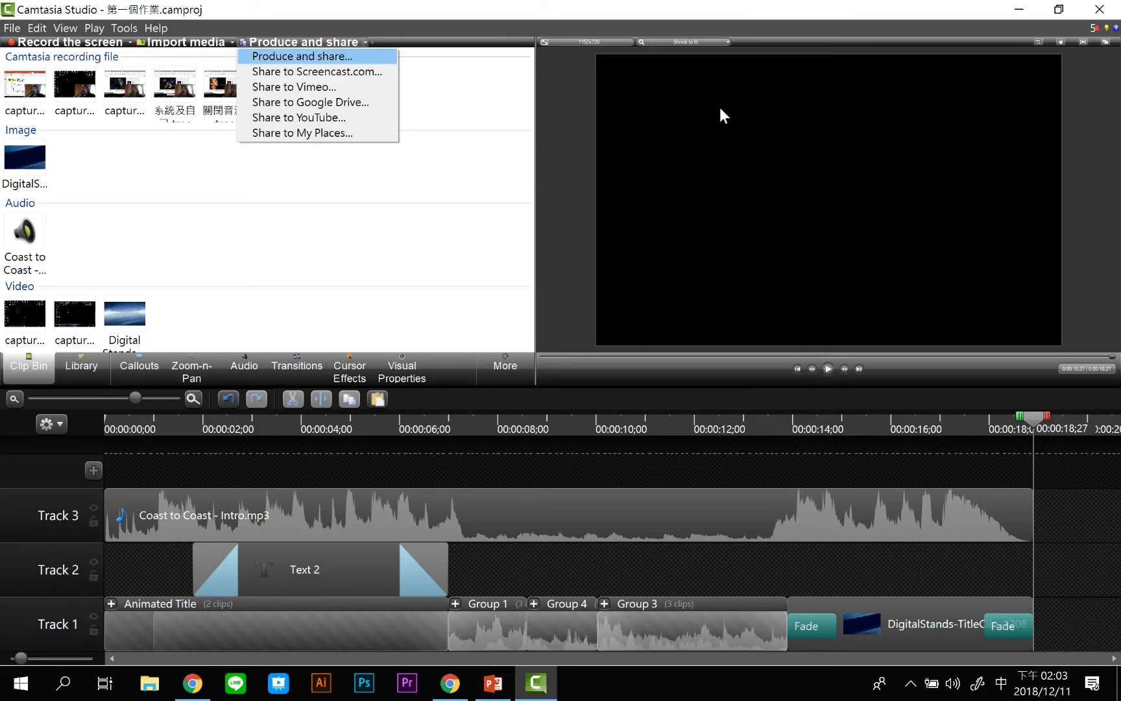
{"action": "key", "text": "Return"}
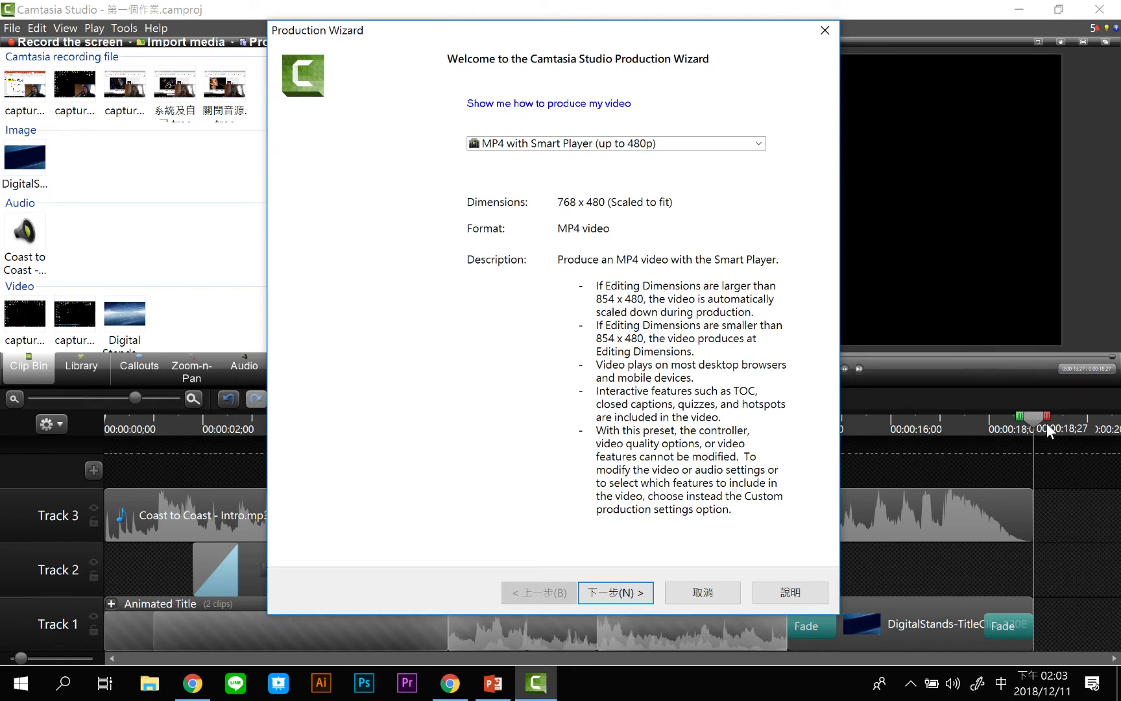
{"action": "left_click", "coordinate": [758, 143]}
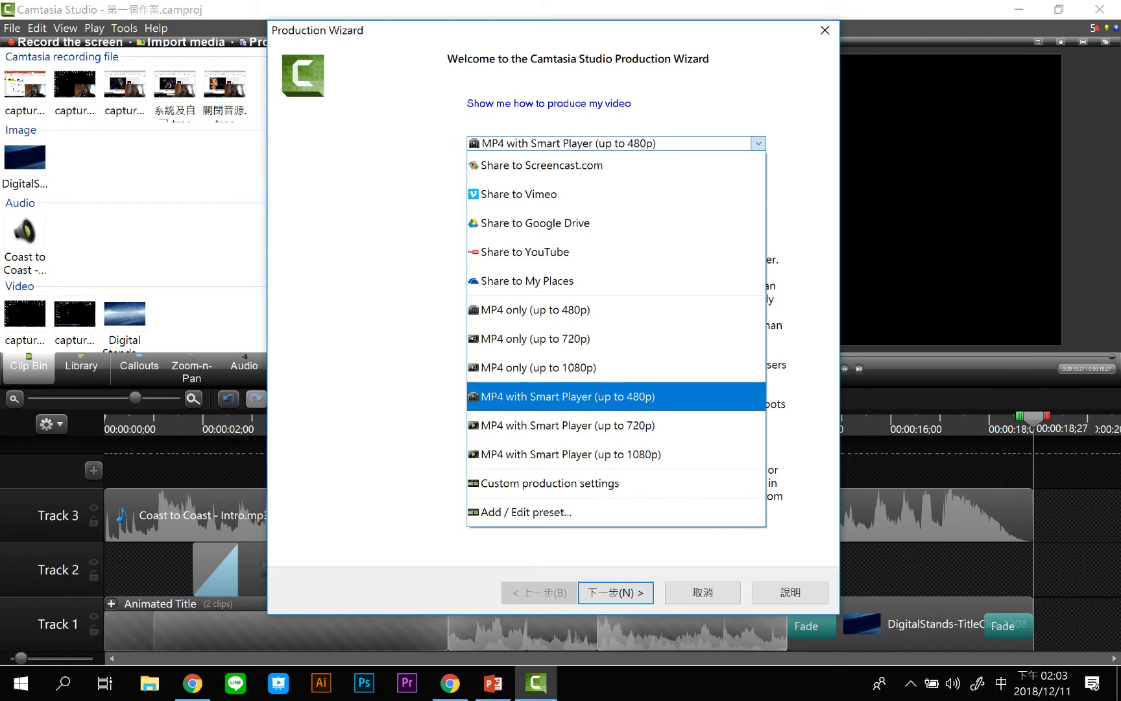
Step: Examine the production presets, comparing the share destinations, the MP4 only sizes and the MP4 with Smart Player sizes
{"action": "key", "text": "Up"}
{"action": "key", "text": "Up"}
{"action": "key", "text": "Up"}
{"action": "key", "text": "Up"}
{"action": "key", "text": "Up"}
{"action": "key", "text": "Up"}
{"action": "key", "text": "Up"}
{"action": "key", "text": "Up"}
{"action": "key", "text": "Down"}
{"action": "key", "text": "Down"}
{"action": "key", "text": "Down"}
{"action": "key", "text": "Down"}
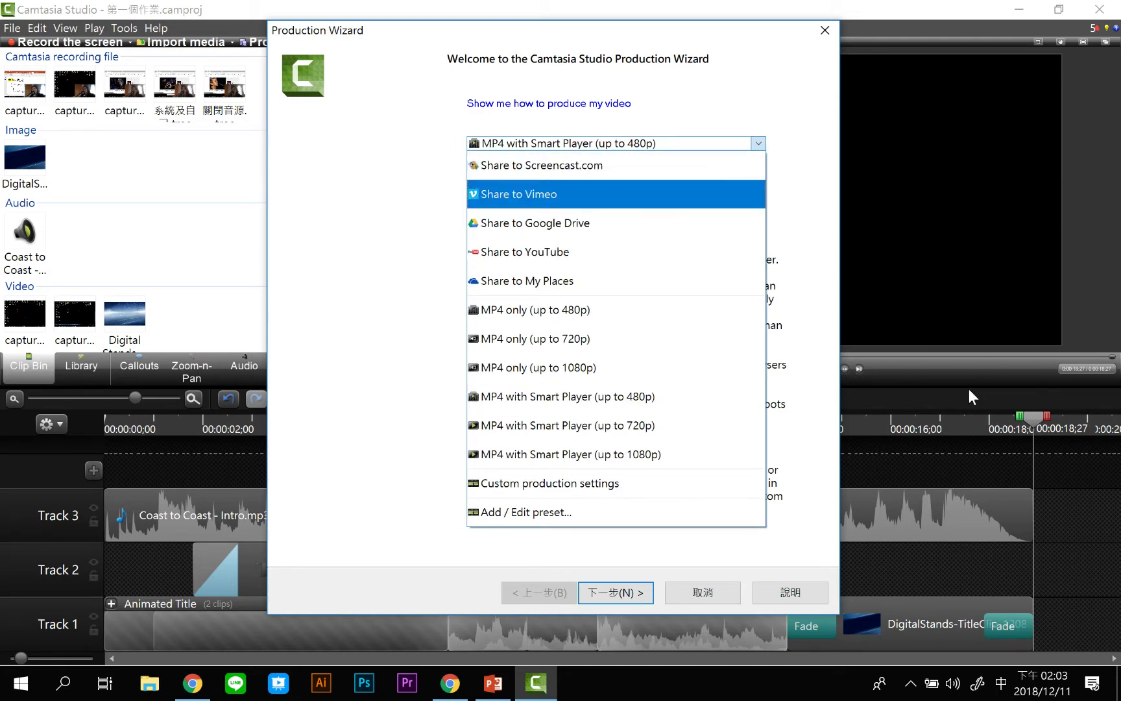
{"action": "key", "text": "Up"}
{"action": "key", "text": "Down"}
{"action": "key", "text": "Down"}
{"action": "key", "text": "Down"}
{"action": "key", "text": "Down"}
{"action": "key", "text": "Down"}
{"action": "key", "text": "Down"}
{"action": "key", "text": "Down"}
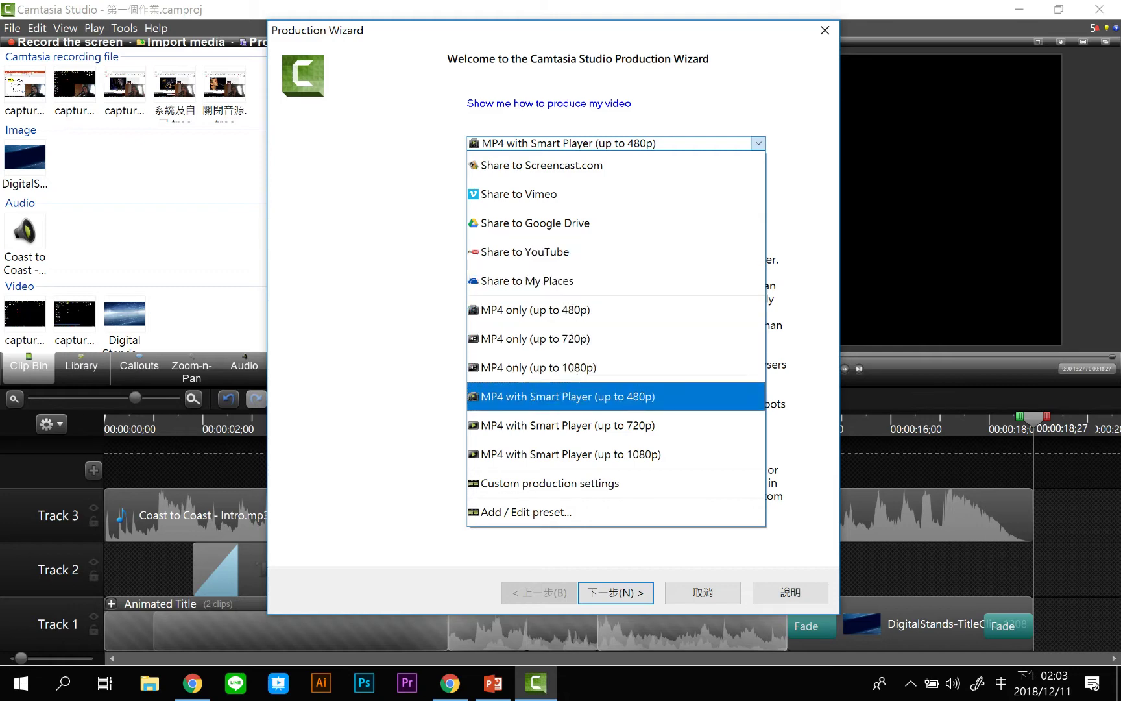
{"action": "key", "text": "Up"}
{"action": "key", "text": "Up"}
{"action": "key", "text": "Up"}
{"action": "key", "text": "Up"}
{"action": "key", "text": "Up"}
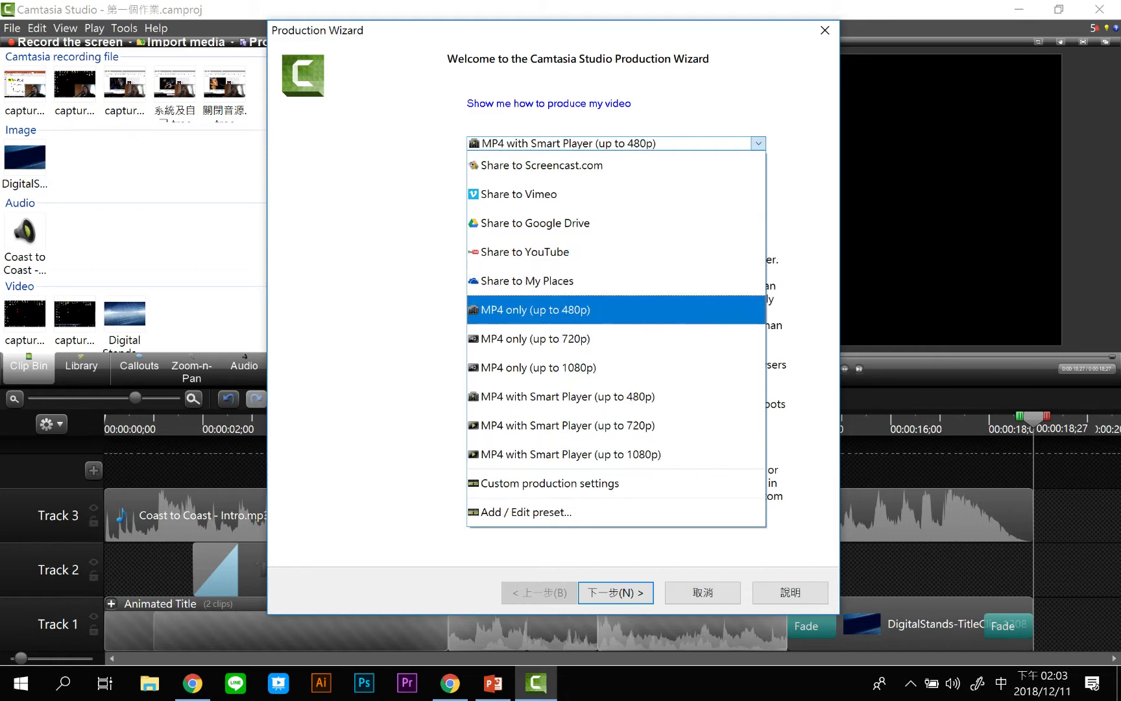
{"action": "key", "text": "Down"}
{"action": "key", "text": "Down"}
{"action": "key", "text": "Down"}
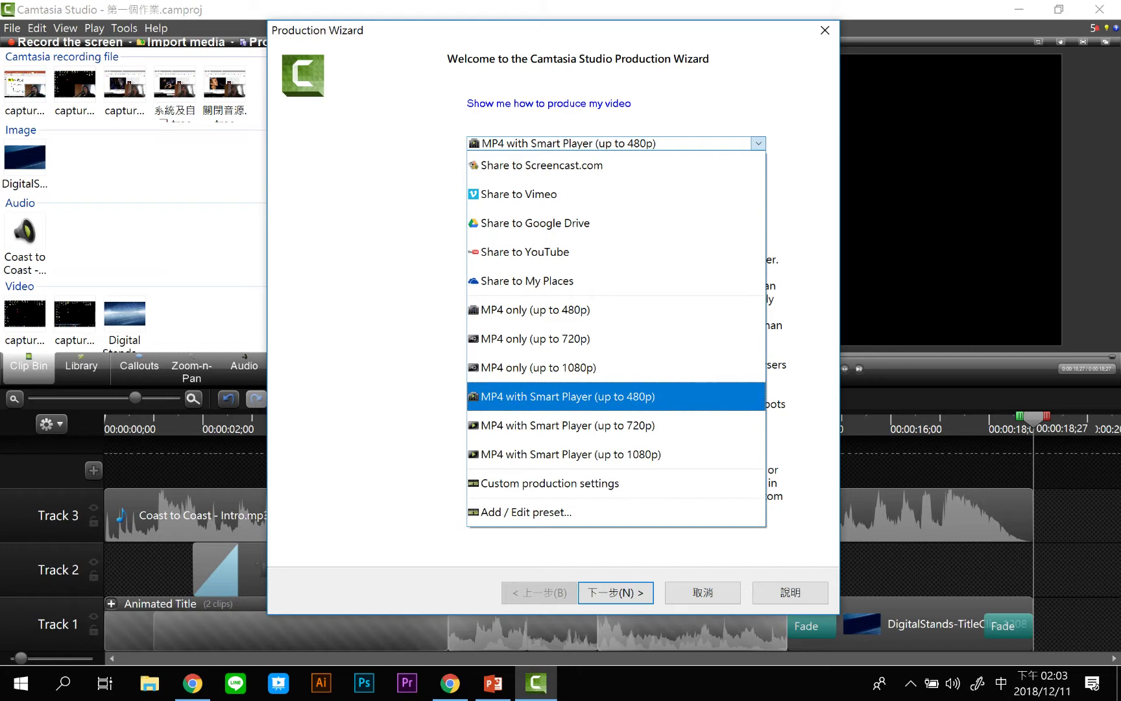
{"action": "key", "text": "Up"}
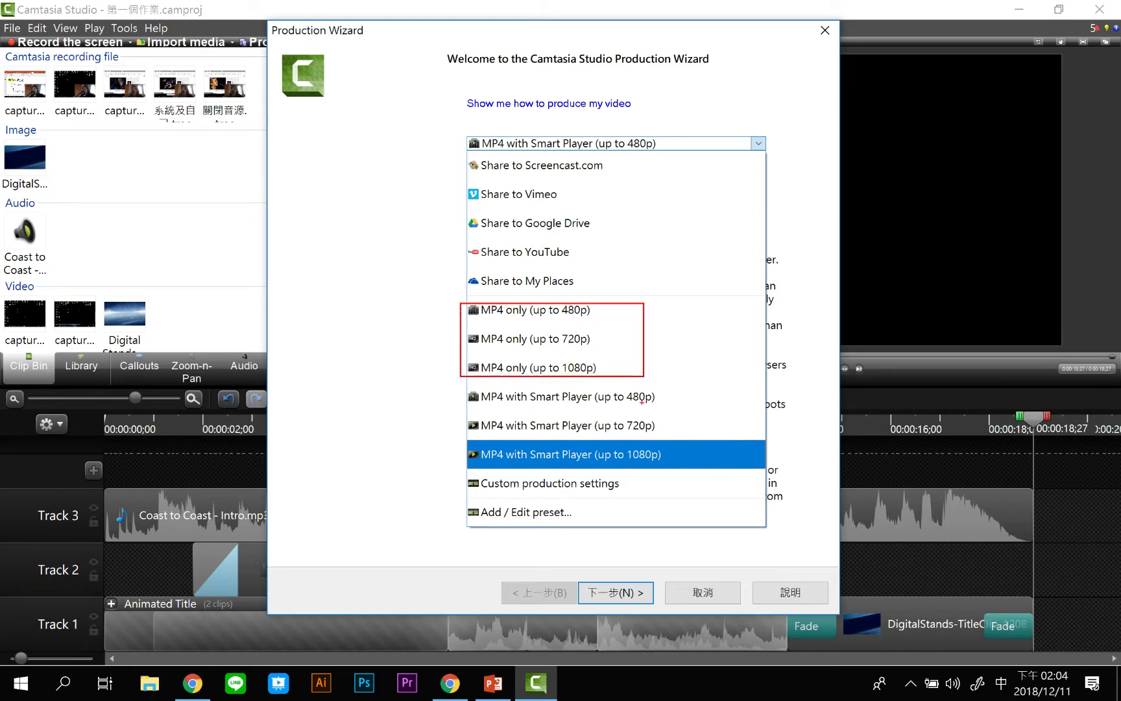
{"action": "mouse_move", "coordinate": [459, 384]}
{"action": "left_mouse_down"}
{"action": "mouse_move", "coordinate": [725, 441]}
{"action": "mouse_move", "coordinate": [695, 476]}
{"action": "left_mouse_up"}
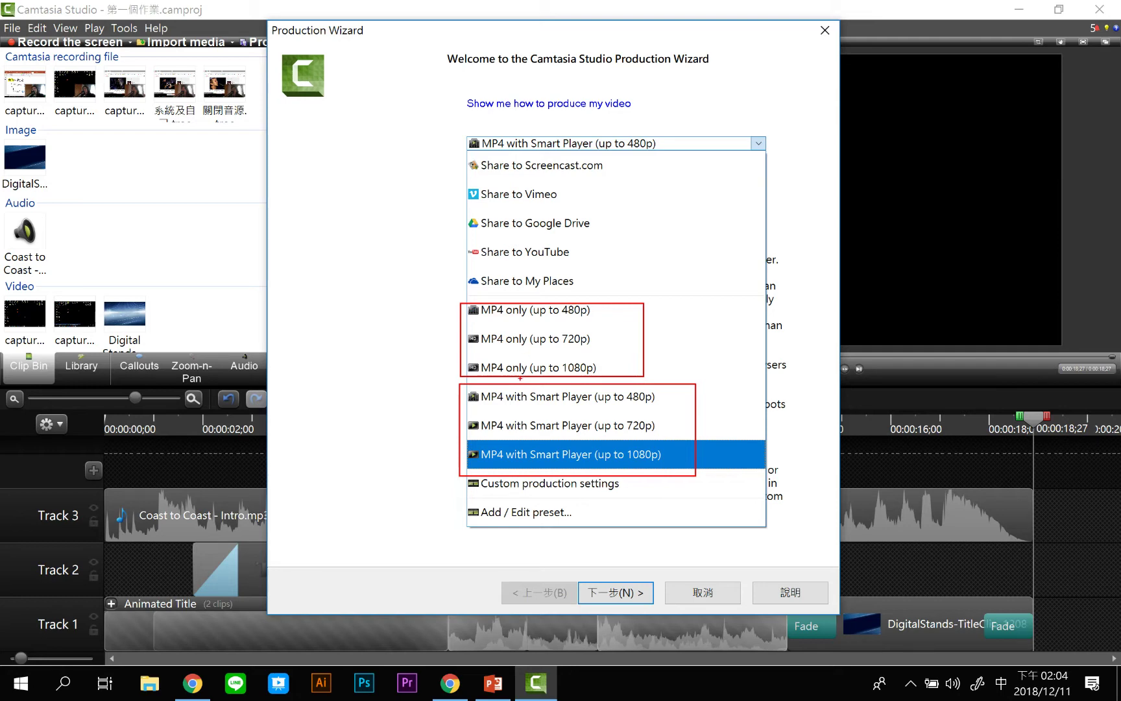
{"action": "left_click_drag", "start_coordinate": [593, 382], "coordinate": [569, 376]}
{"action": "mouse_move", "coordinate": [466, 157]}
{"action": "left_mouse_down"}
{"action": "mouse_move", "coordinate": [452, 275]}
{"action": "mouse_move", "coordinate": [464, 287]}
{"action": "left_mouse_up"}
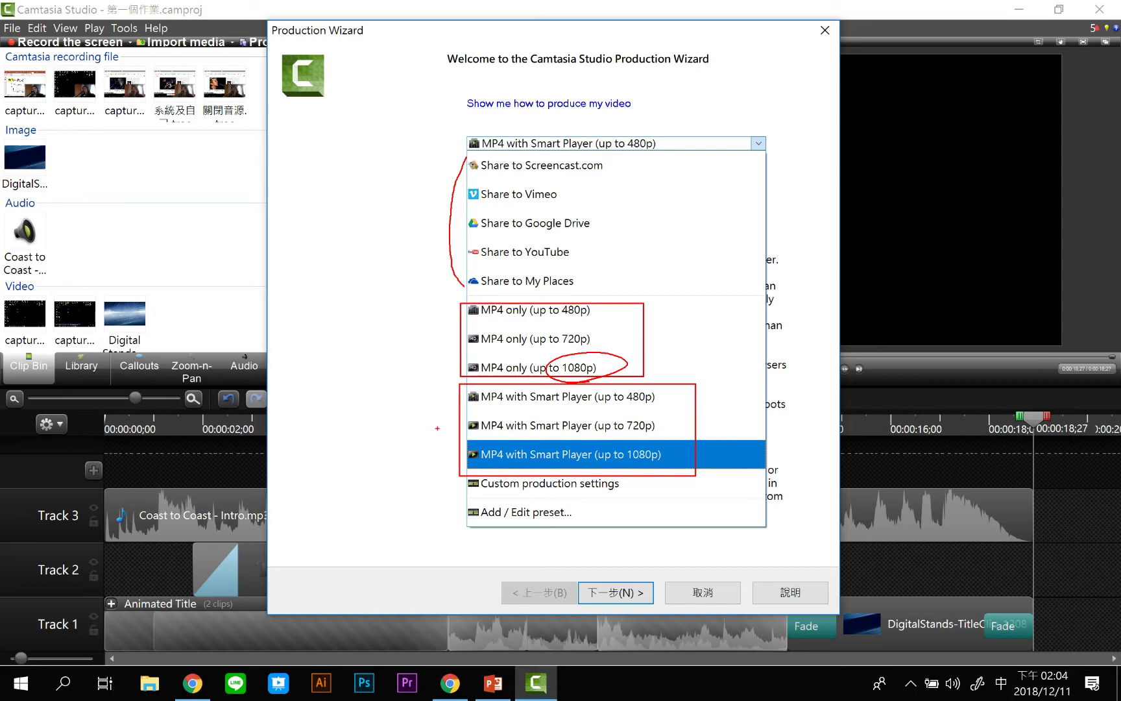
{"action": "key", "text": "Escape"}
Step: Choose the MP4 only (up to 1080p) preset and continue to the file name and folder settings
{"action": "left_click", "coordinate": [758, 142]}
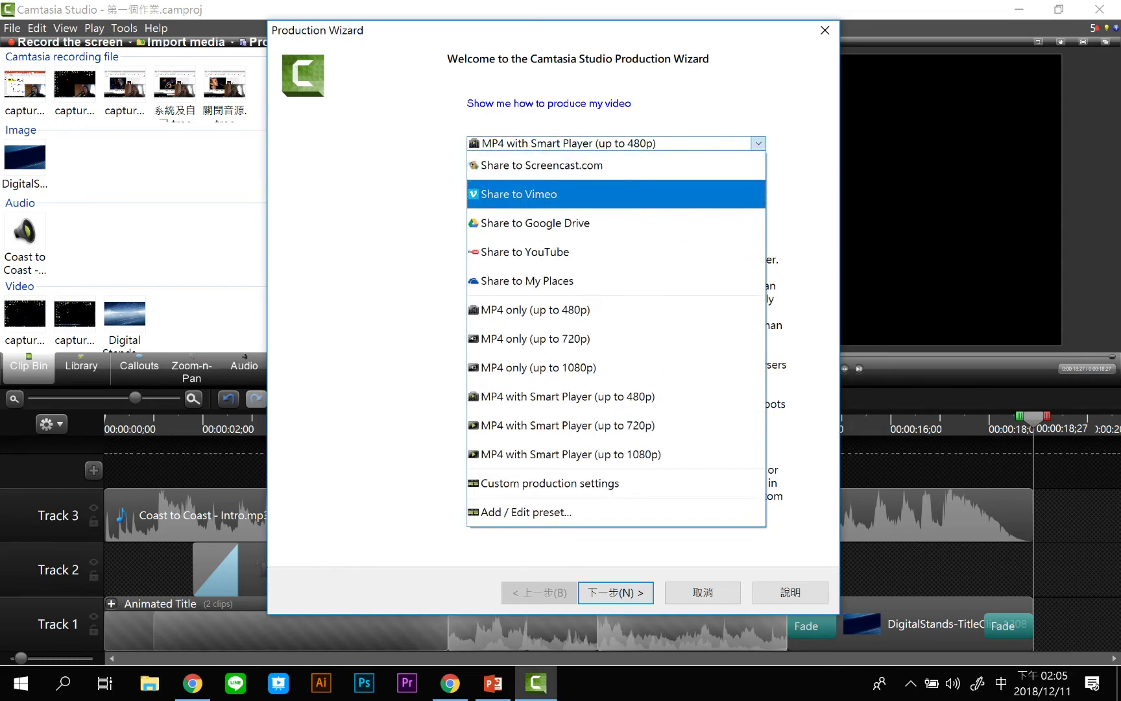
{"action": "left_click", "coordinate": [539, 367]}
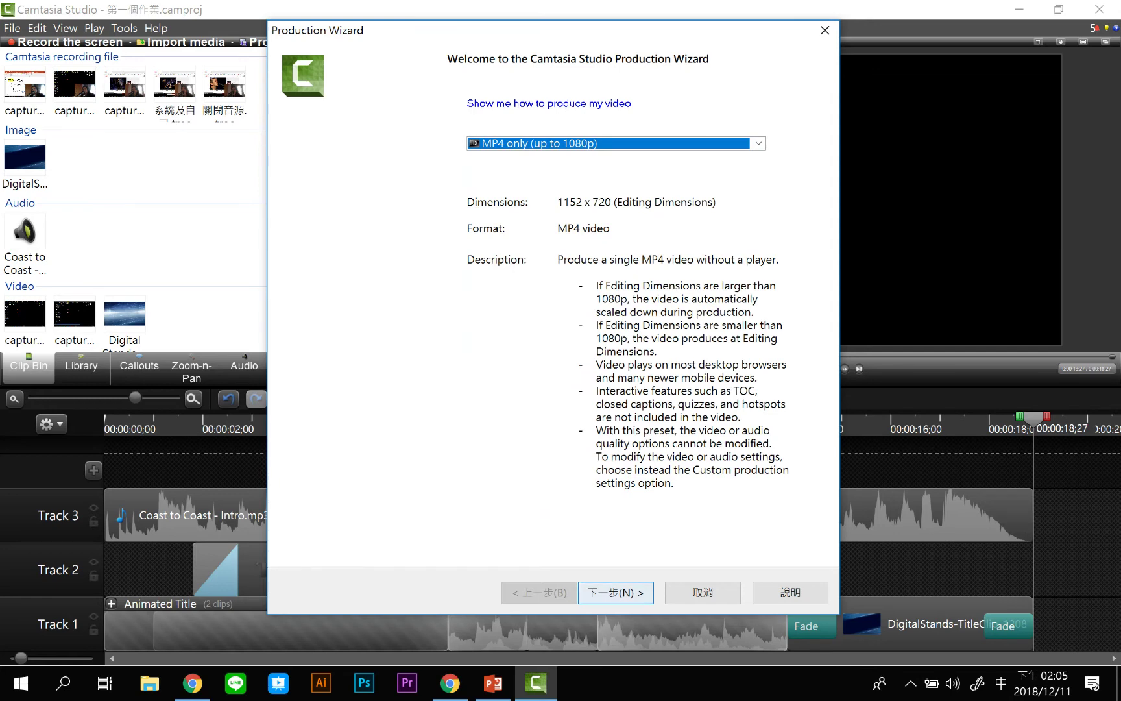
{"action": "key", "text": "Return"}
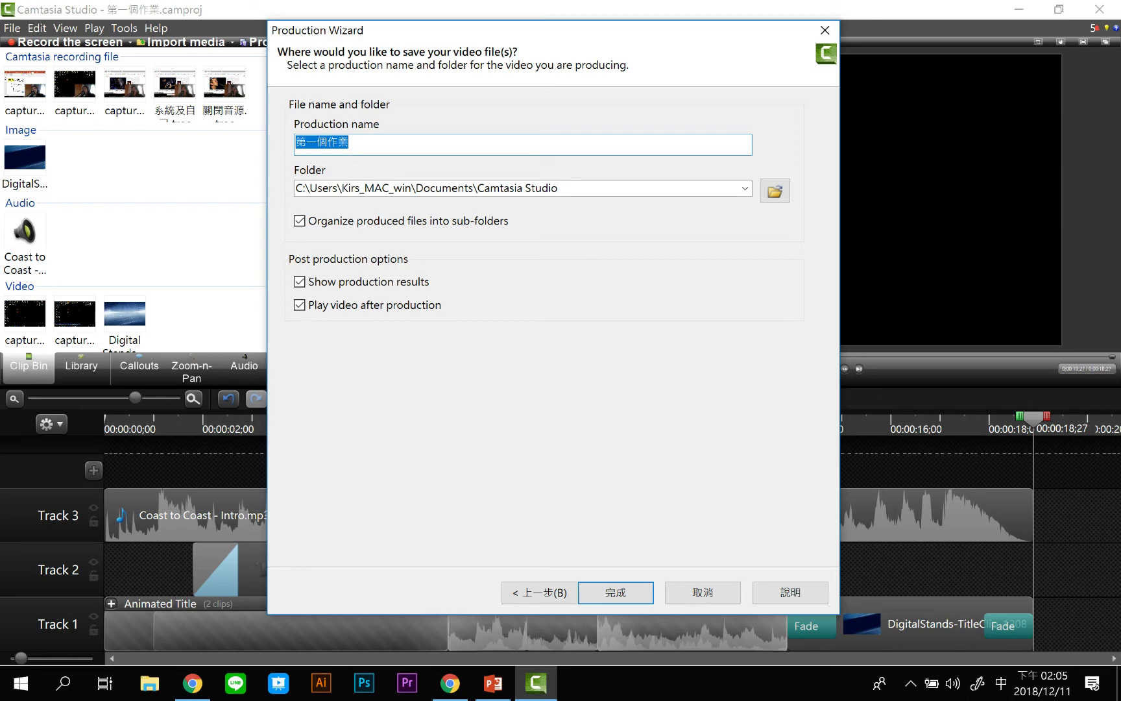
Step: Set the Desktop (桌面) as the save folder for the produced video 第一個作業.mp4
{"action": "left_click", "coordinate": [775, 190]}
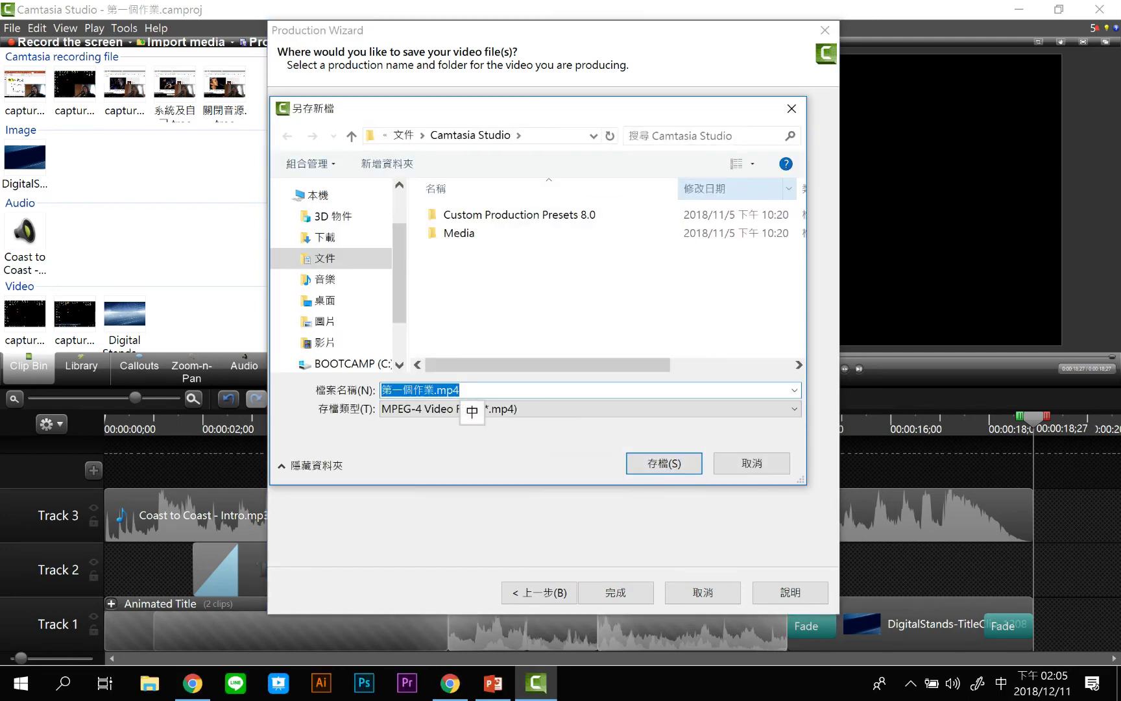
{"action": "left_click", "coordinate": [324, 301]}
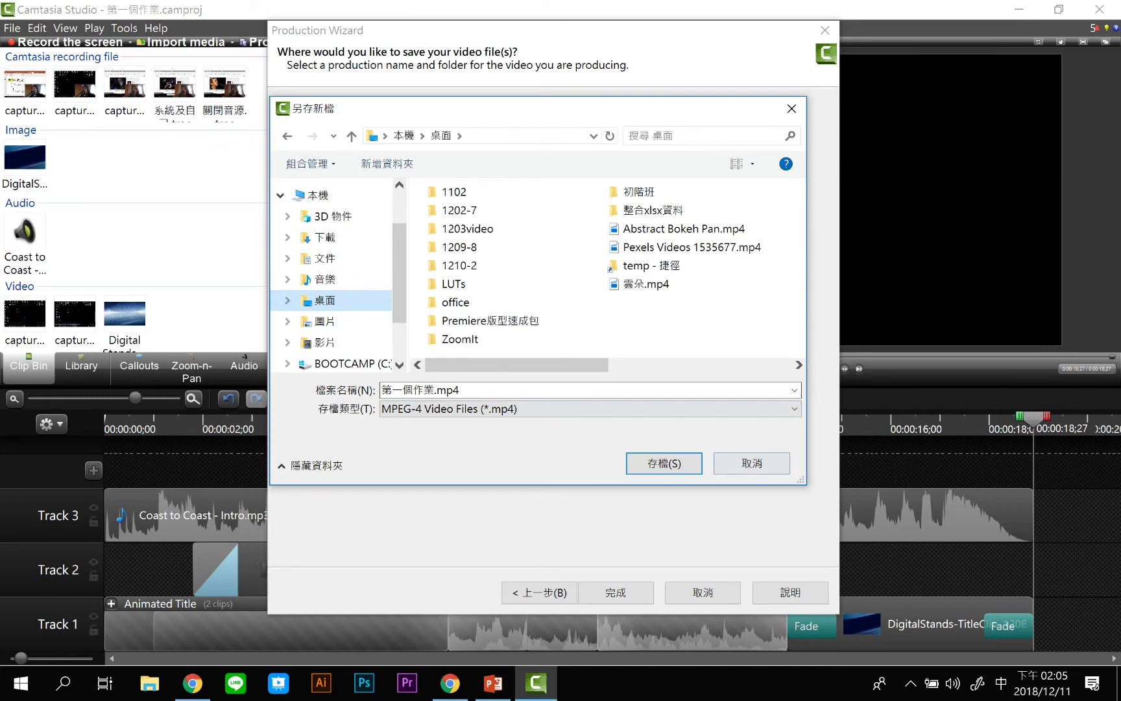
{"action": "left_click", "coordinate": [720, 461]}
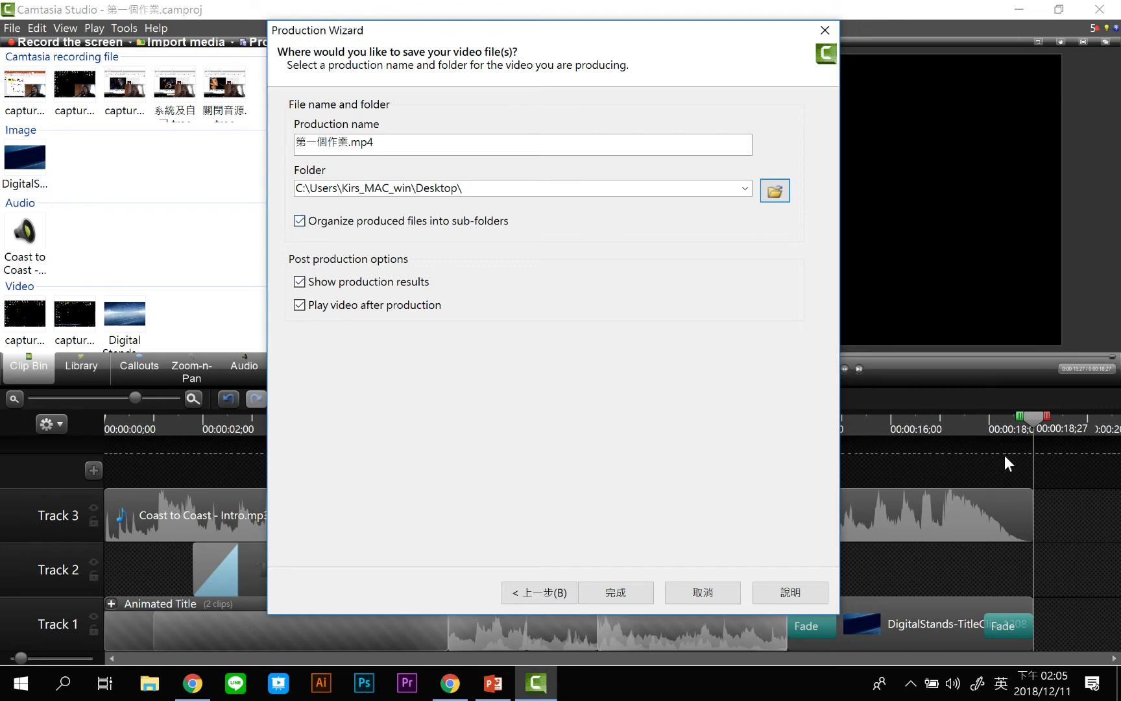
Step: Turn off sub-folder organization, showing production results and playing the video after production, and start rendering
{"action": "left_click", "coordinate": [299, 220]}
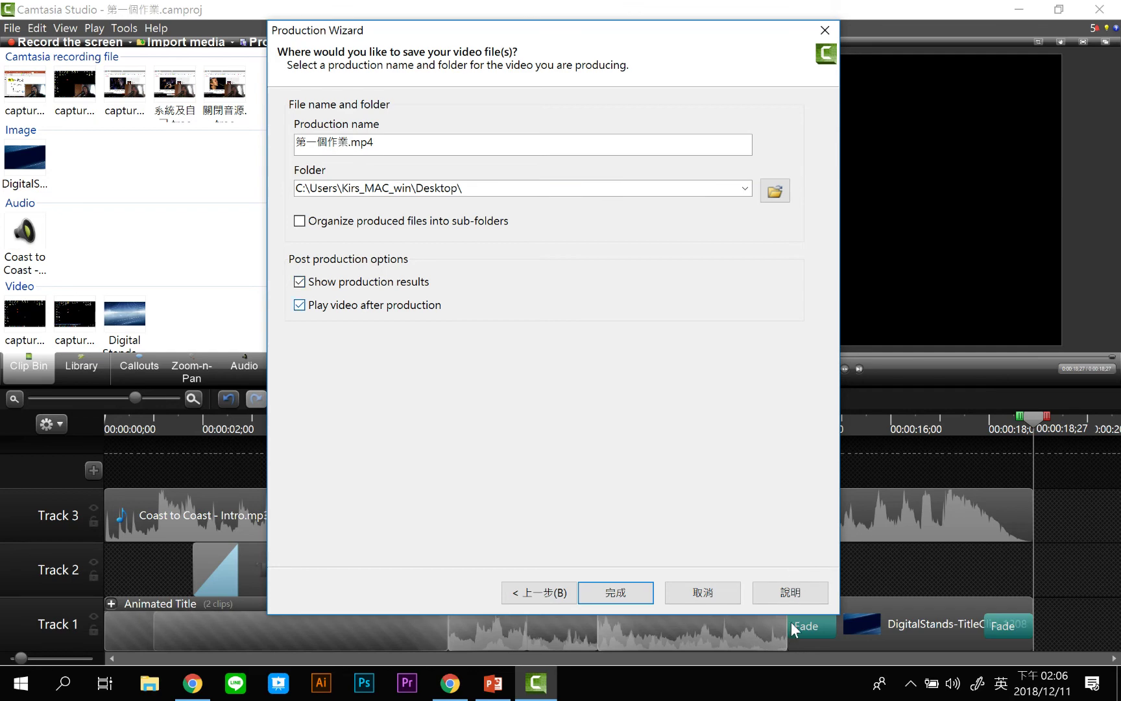
{"action": "left_click", "coordinate": [299, 282]}
{"action": "left_click", "coordinate": [299, 305]}
{"action": "left_click", "coordinate": [615, 591]}
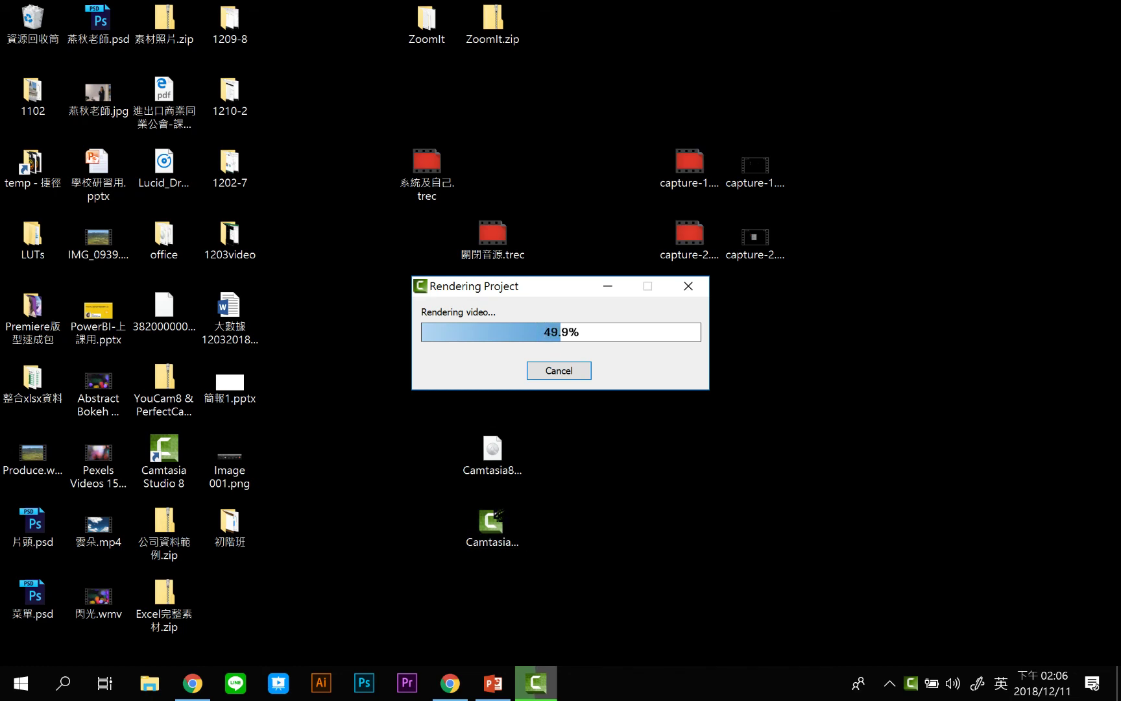
Step: Switch to Google Drive in Chrome and create a folder named 03-第一個作品影片檔 inside 東吳-Camtasia剪輯軟體教學
{"action": "left_click", "coordinate": [449, 683]}
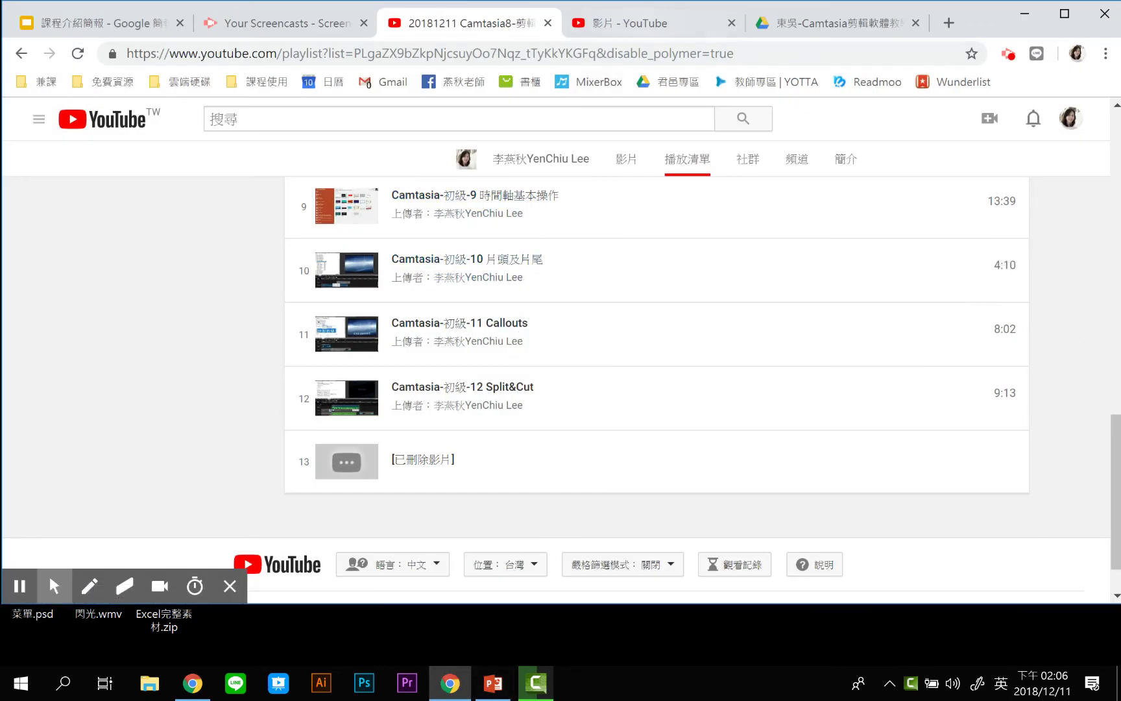
{"action": "key", "text": "ctrl+5"}
{"action": "right_click", "coordinate": [378, 378]}
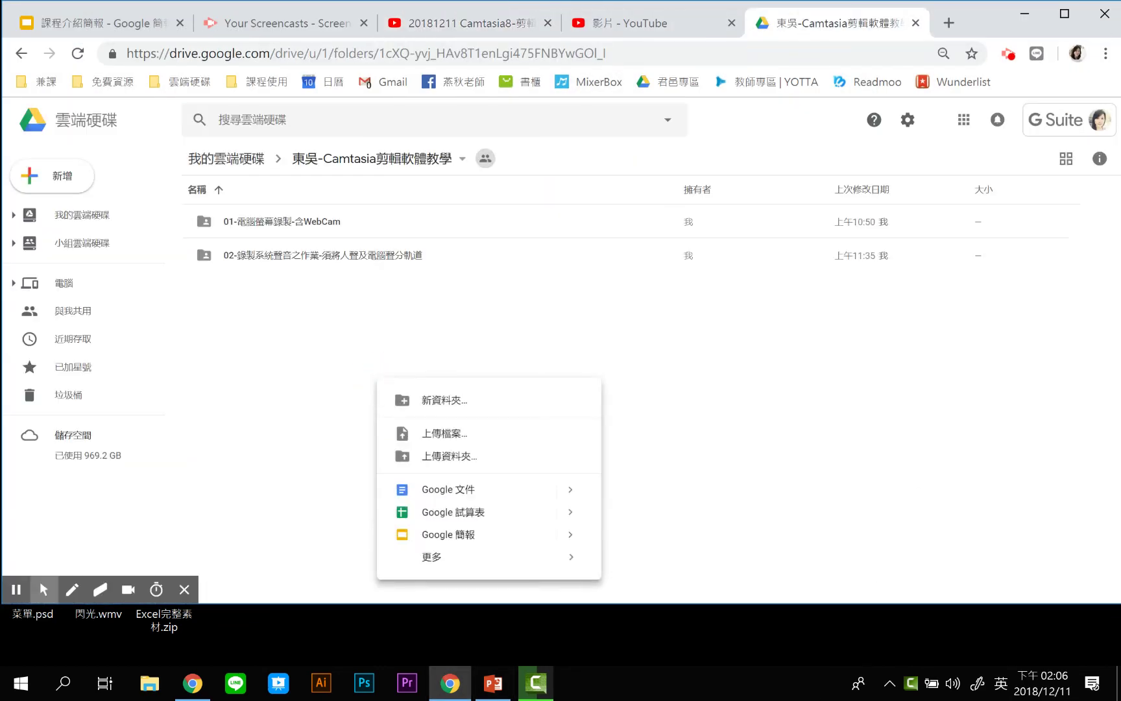
{"action": "left_click", "coordinate": [454, 394]}
{"action": "type", "text": "0"}
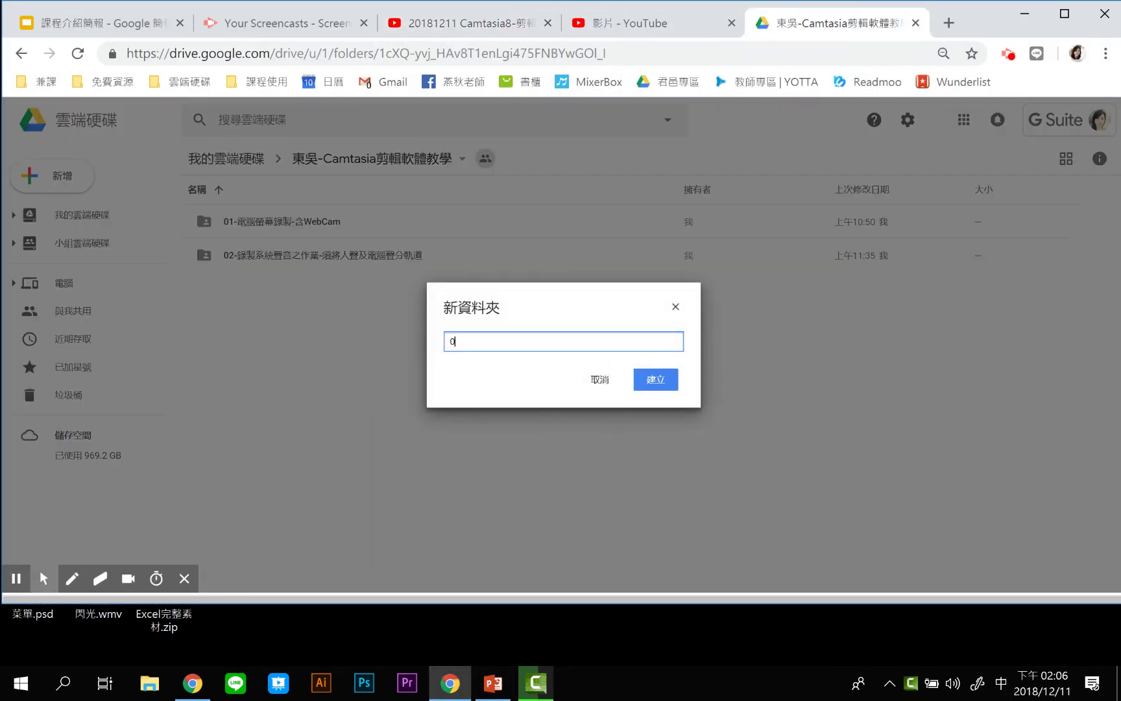
{"action": "type", "text": "3-第一個口"}
{"action": "type", "text": "作品"}
{"action": "type", "text": "影片檔"}
{"action": "key", "text": "Return"}
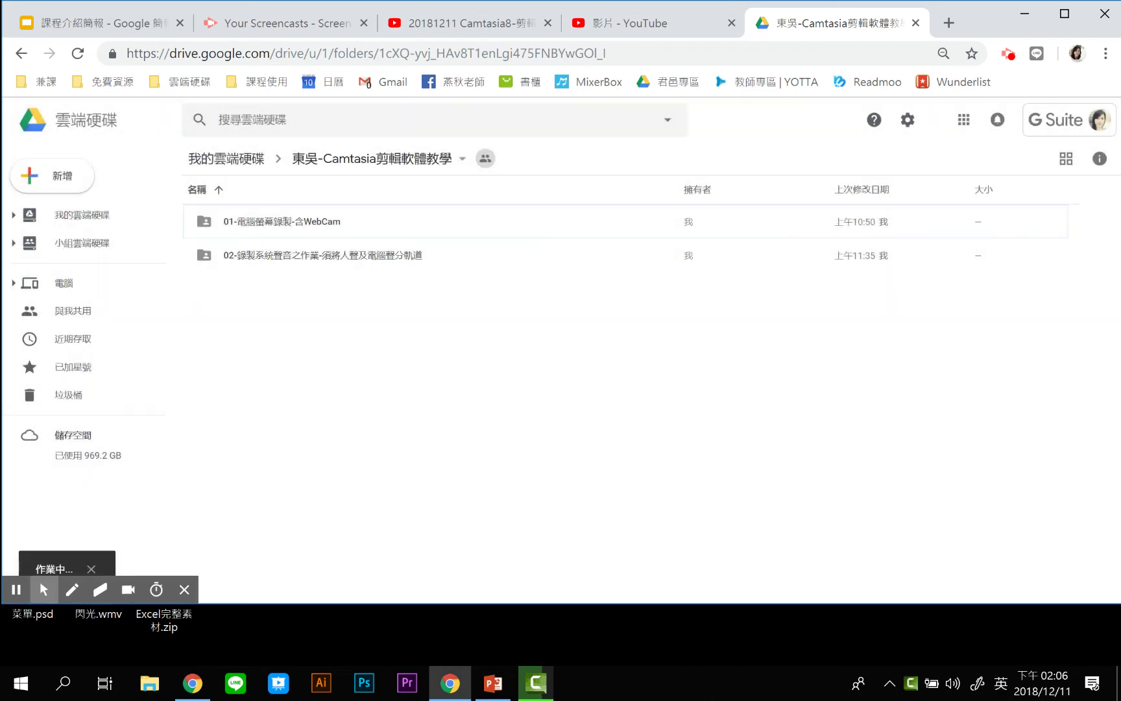